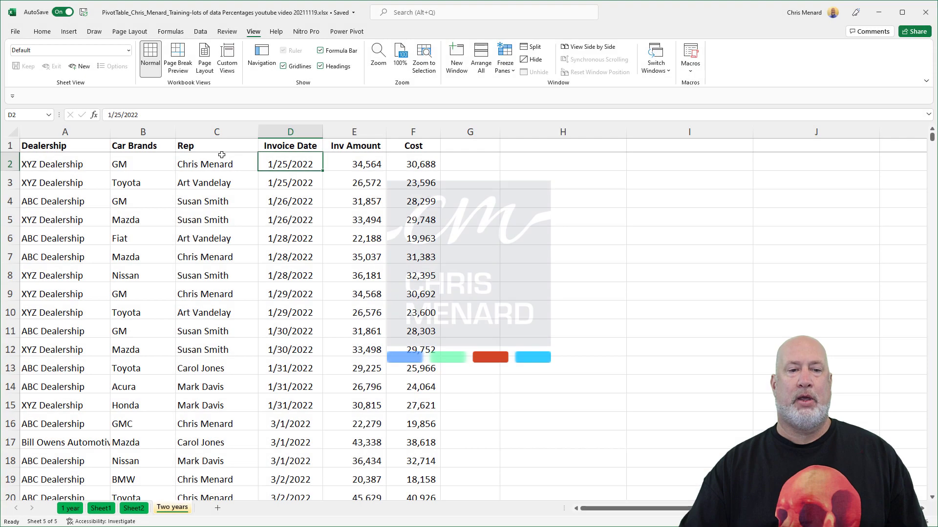
Step: Total the entire Inv Amount column in cell H2 with the formula =SUM(E:E)
key("Left")
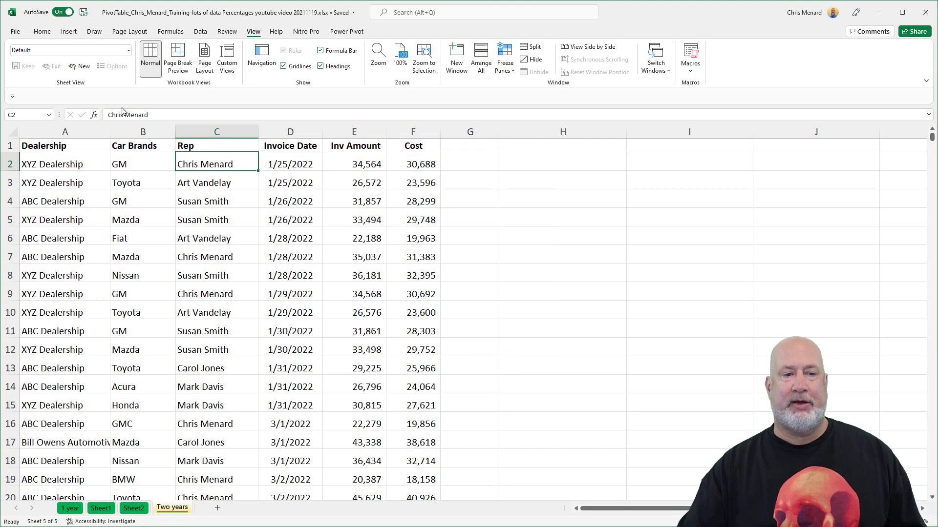
left_click(517, 163)
type("=")
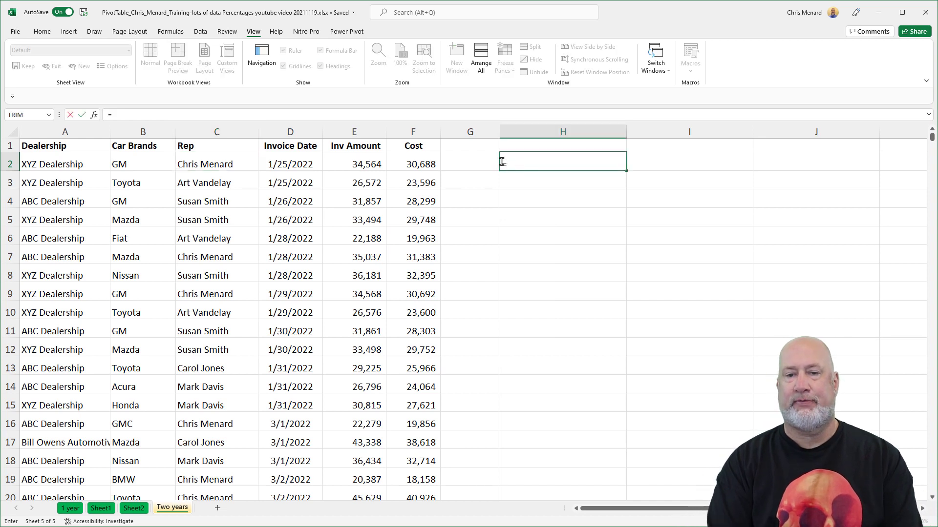
type("sum")
key("Tab")
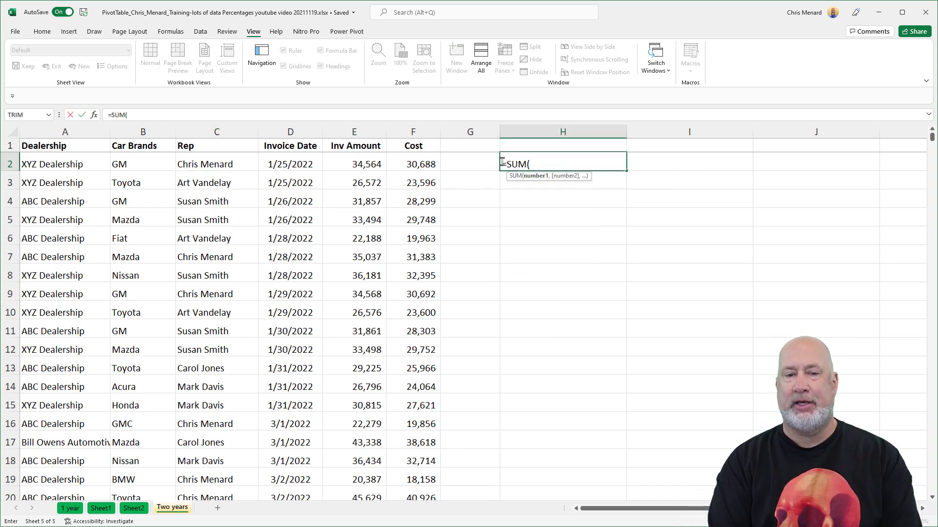
type("e ")
type("3")
key("BackSpace")
type("e")
type(")")
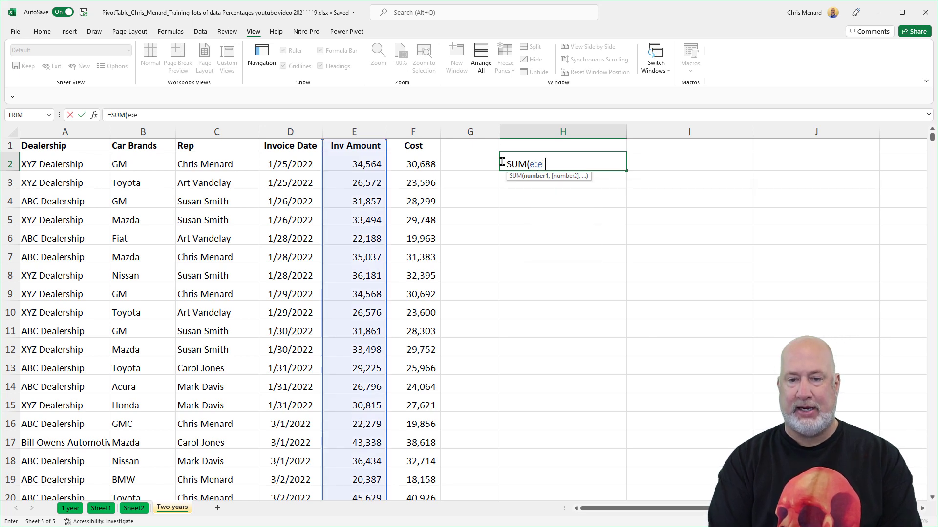
key("Return")
key("Up")
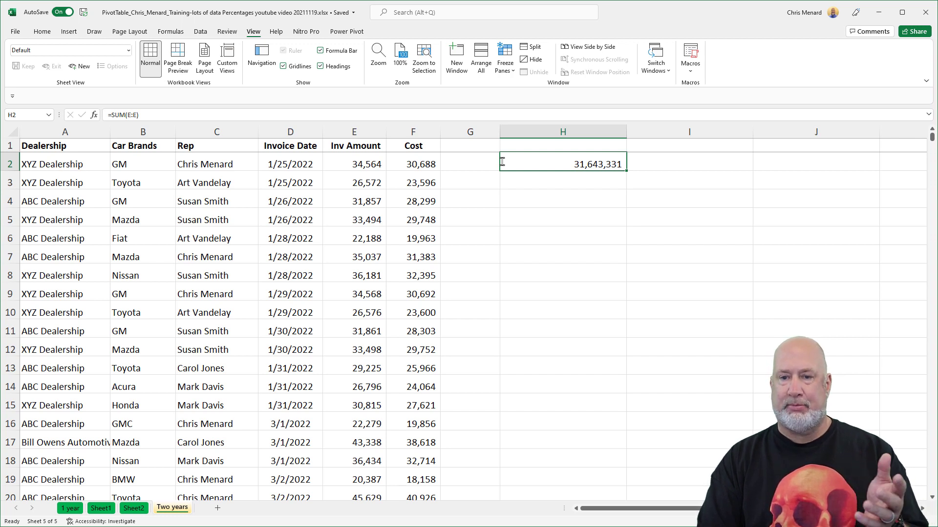
Step: Delete the total formula from cell H2 and return to cell A2
key("Delete")
key("Left")
key("Left")
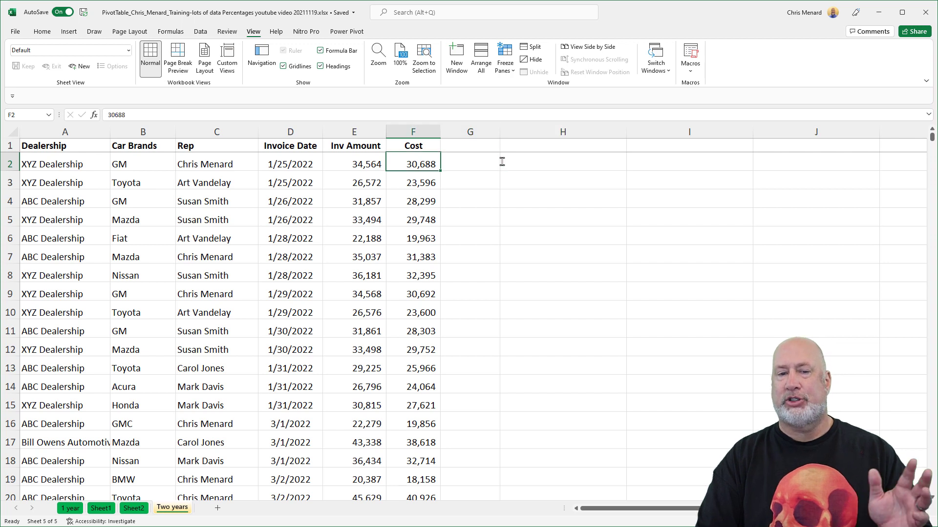
key("Left")
key("Left")
key("Left")
key("Left")
key("Left")
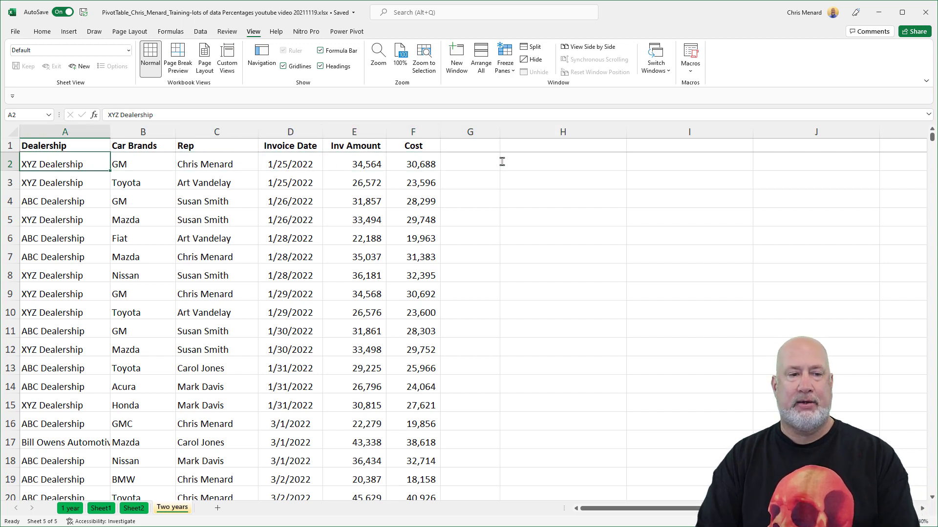
Step: Jump to the last record in the Dealership column and return to the first data row
double_click(87, 171)
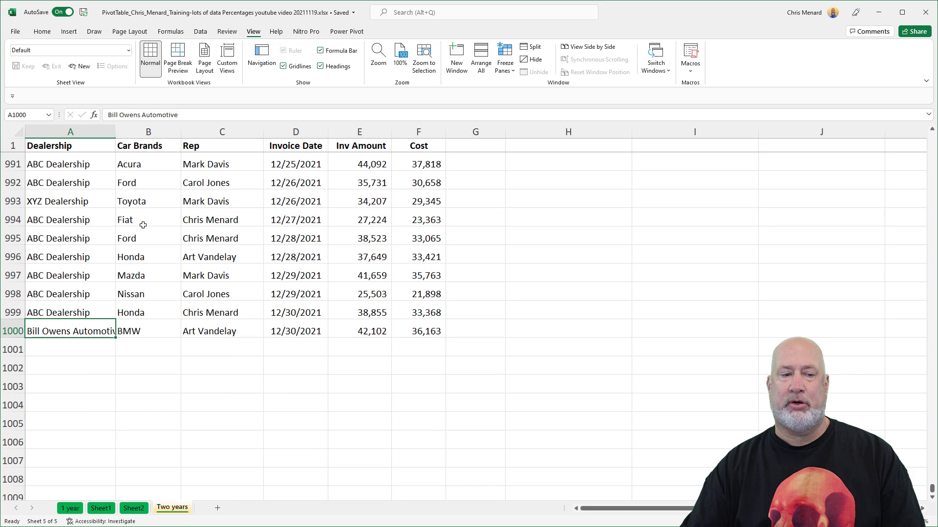
scroll(154, 240, "down", 3)
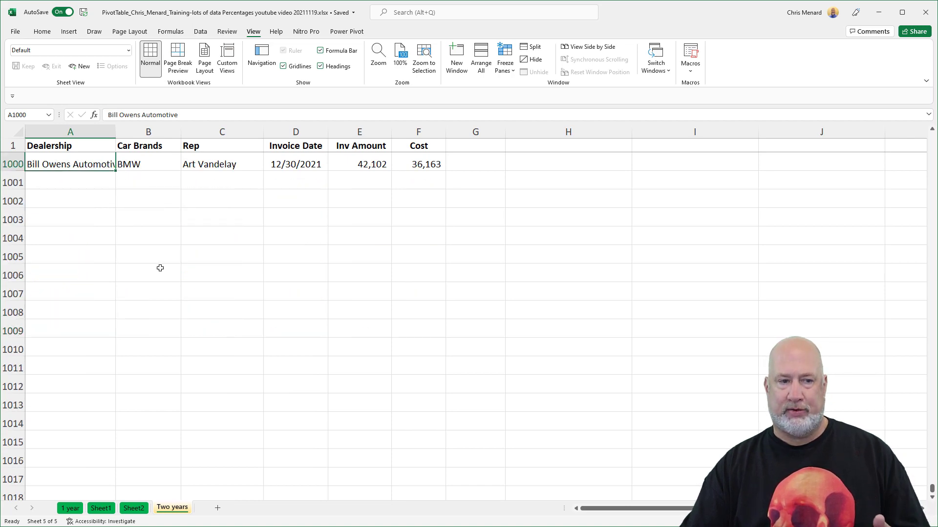
scroll(160, 268, "up", 20)
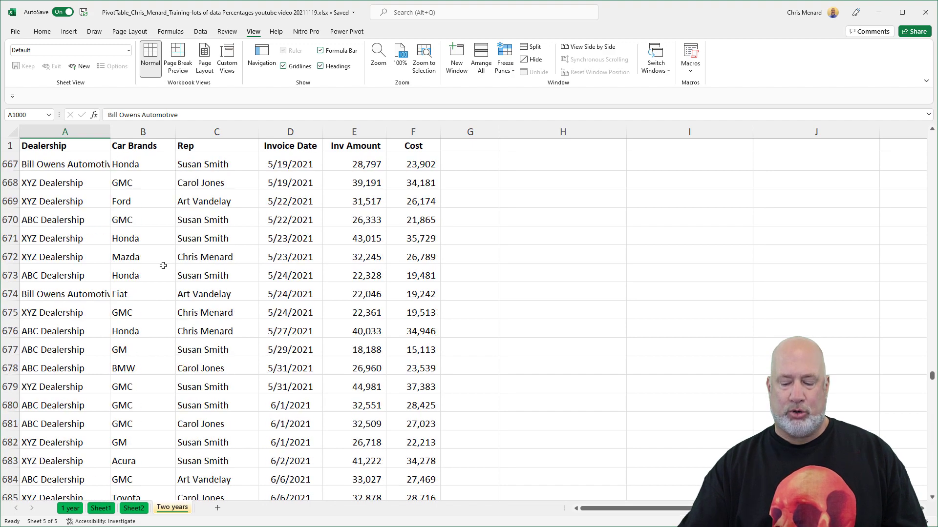
key("ctrl+Home")
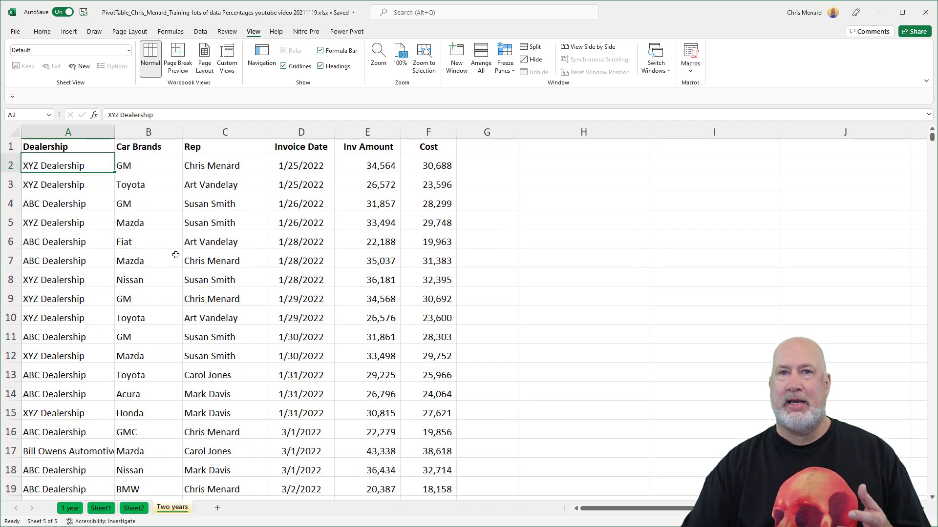
Step: Select the whole Inv Amount column and review which summary statistics the status bar is set to show
left_click(367, 133)
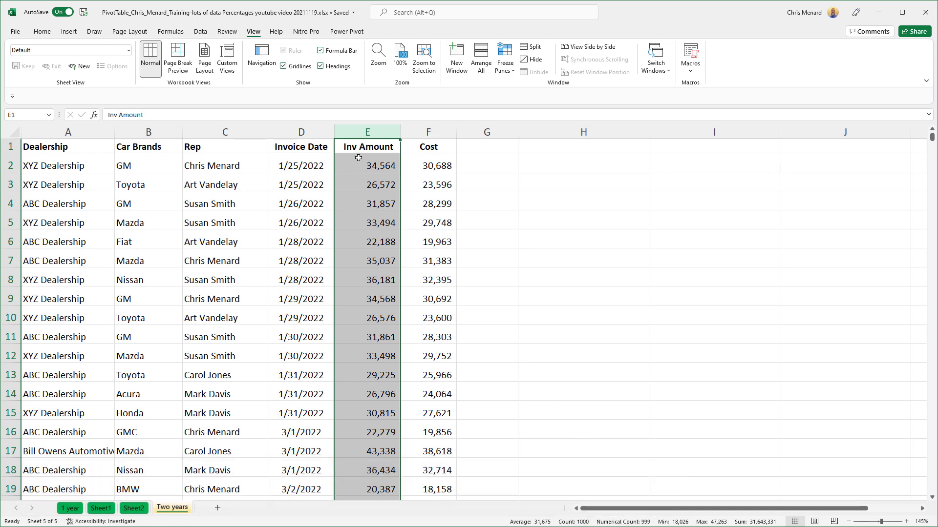
right_click(757, 522)
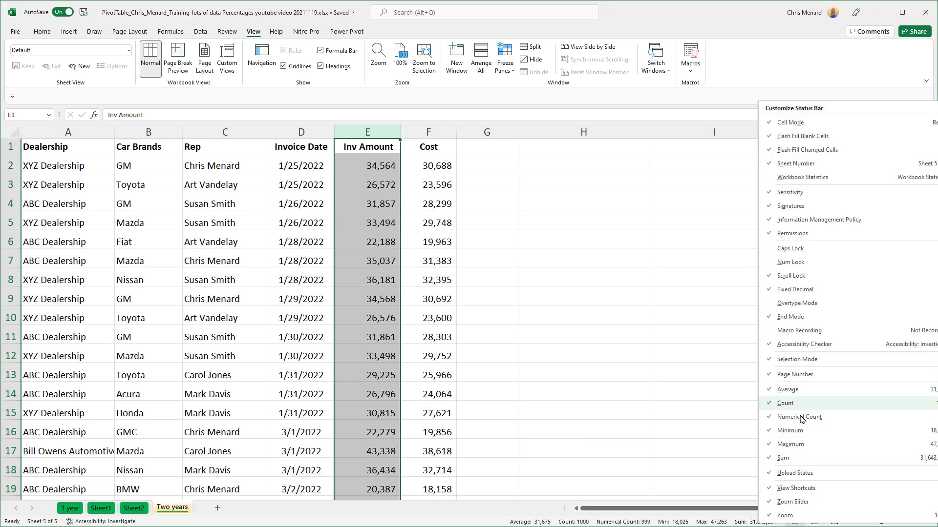
key("Escape")
Step: Insert a PivotTable on a new worksheet from the range 'Two years'!$A$1:$F$1000
left_click(367, 166)
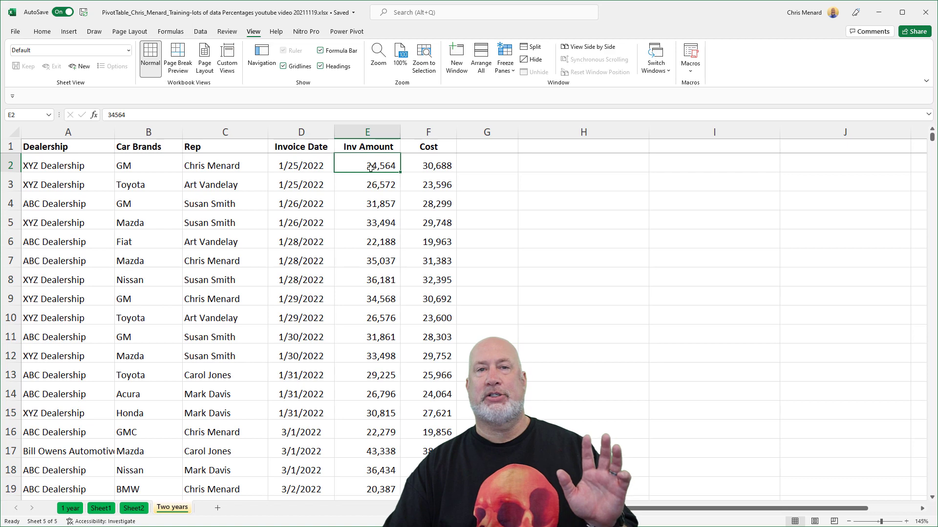
left_click(69, 31)
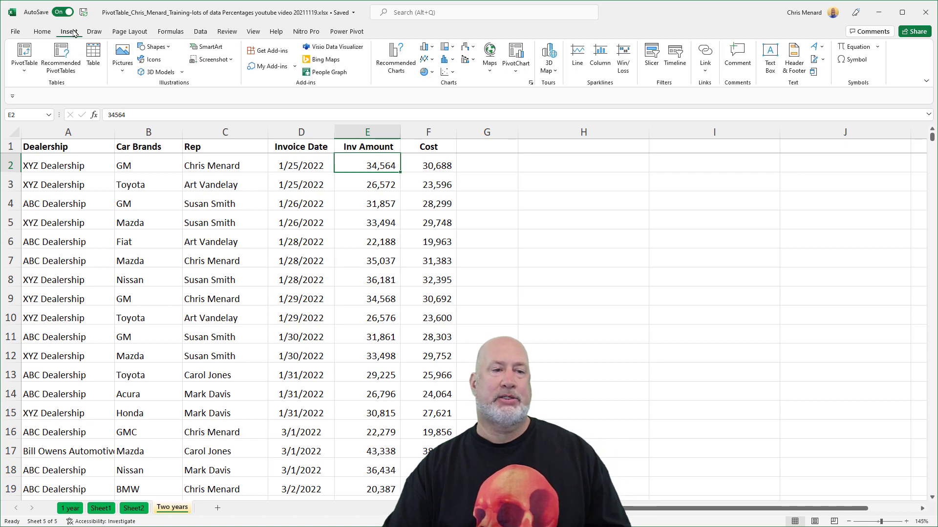
left_click(25, 53)
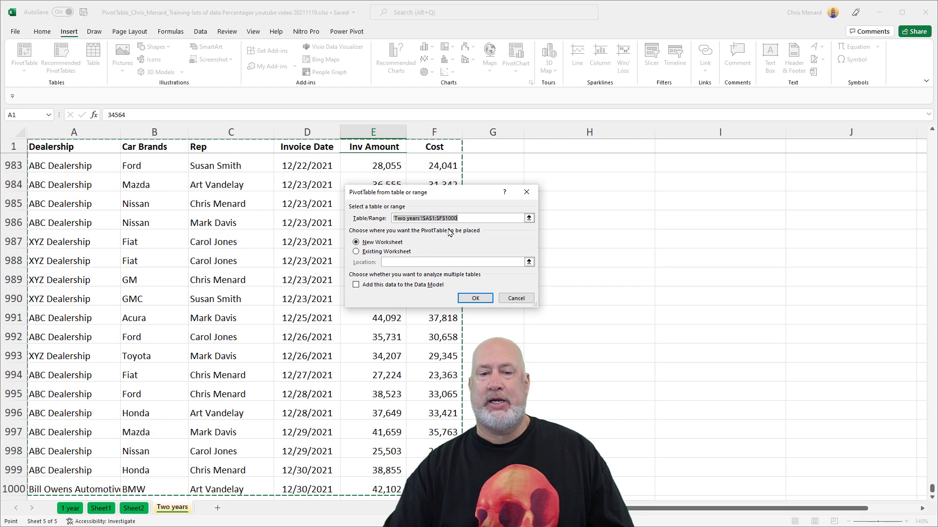
left_click(475, 298)
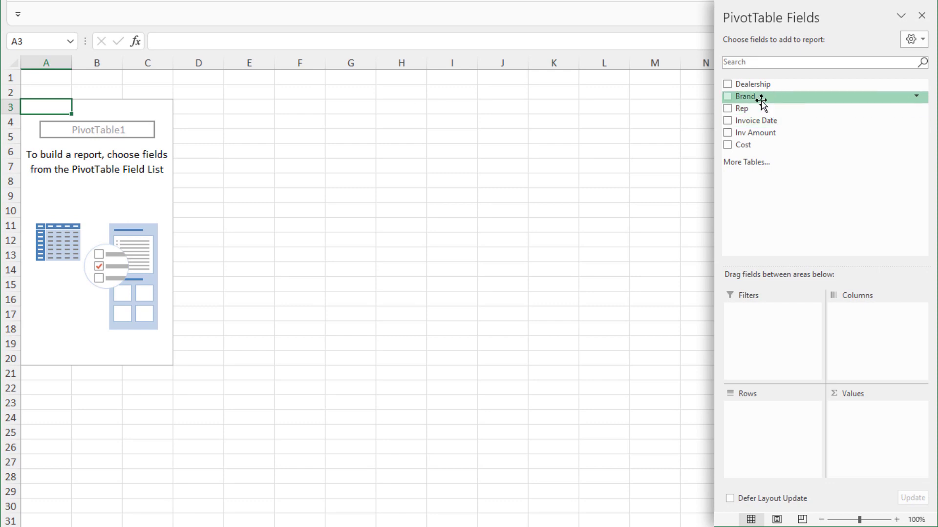
Step: Build the PivotTable with Brand and Dealership as nested rows and Inv Amount summed as the values
left_click_drag(761, 100, 781, 421)
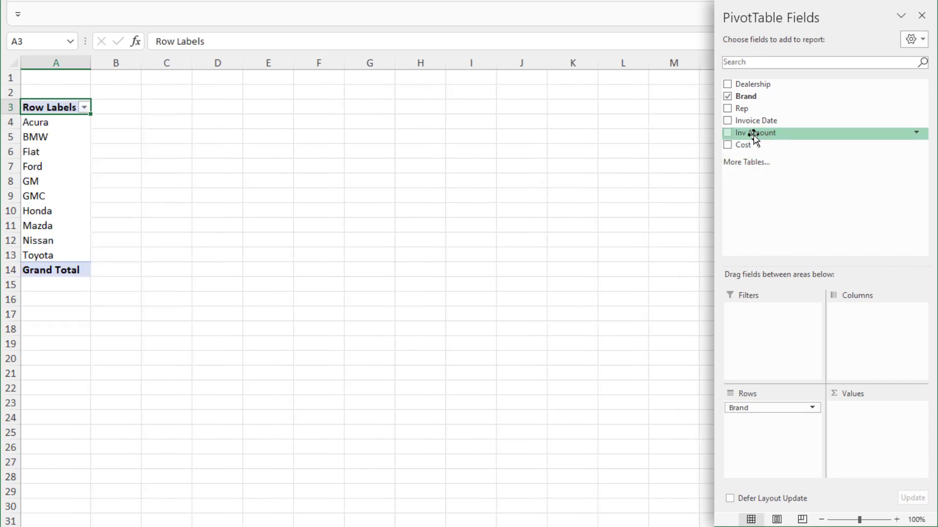
left_click_drag(776, 142, 865, 420)
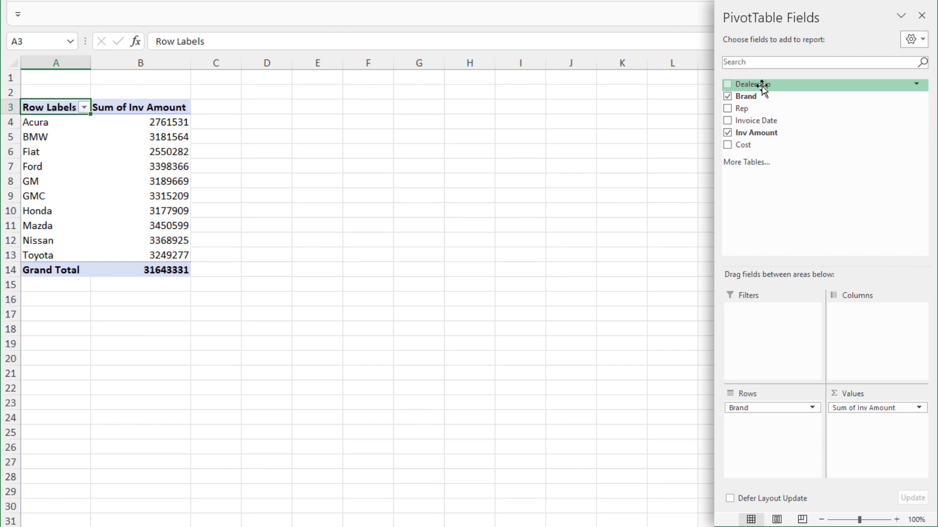
left_click_drag(763, 86, 765, 436)
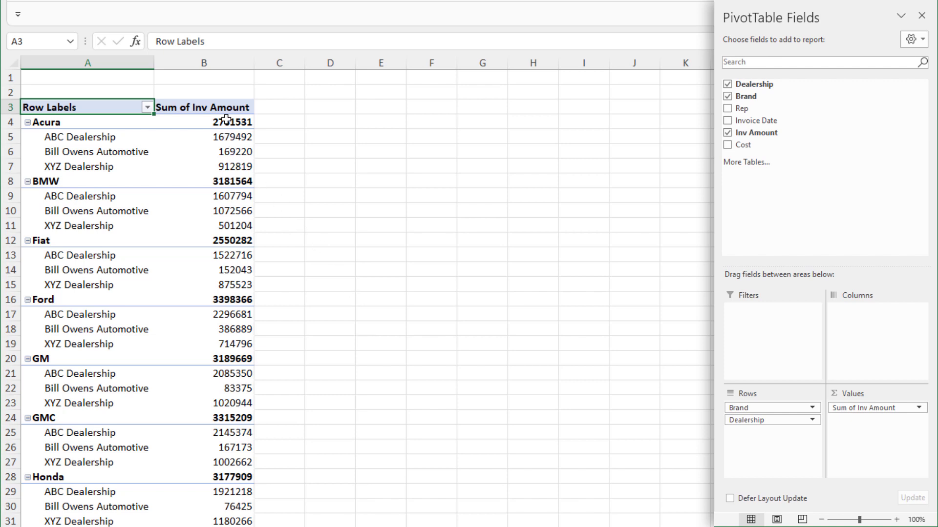
Step: Check the Grand Total of Inv Amount at the end of the PivotTable
scroll(244, 186, "down", 6)
left_click(225, 448)
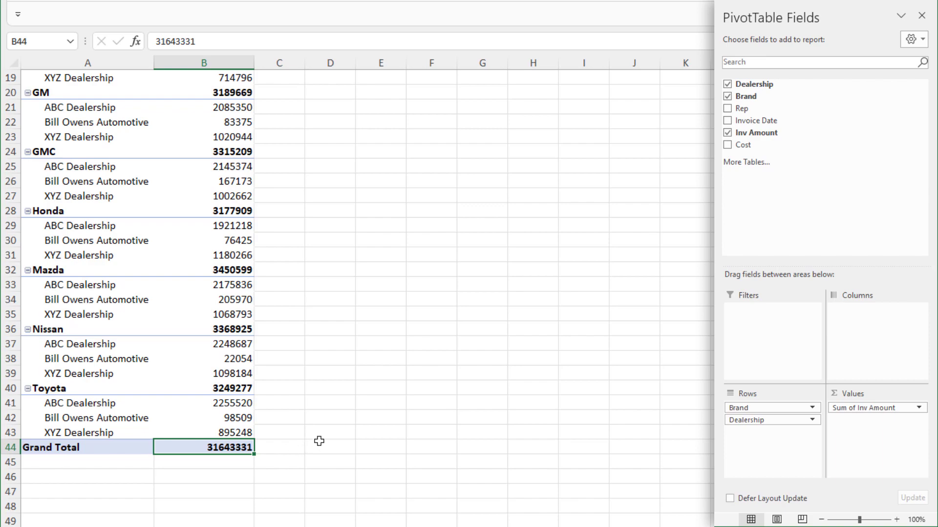
scroll(313, 327, "up", 6)
Step: Show all subtotals at the bottom of each brand group and switch them back to the top of the group
left_click(230, 123)
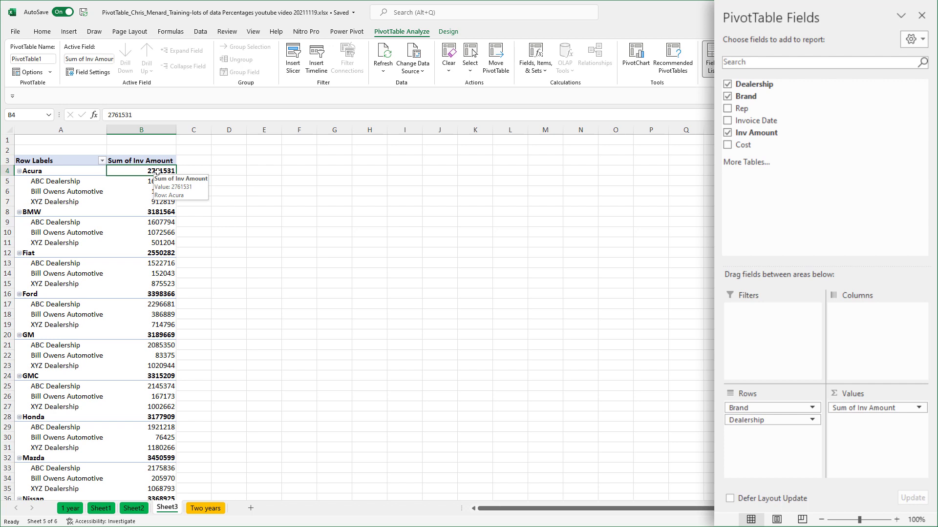
left_click(448, 31)
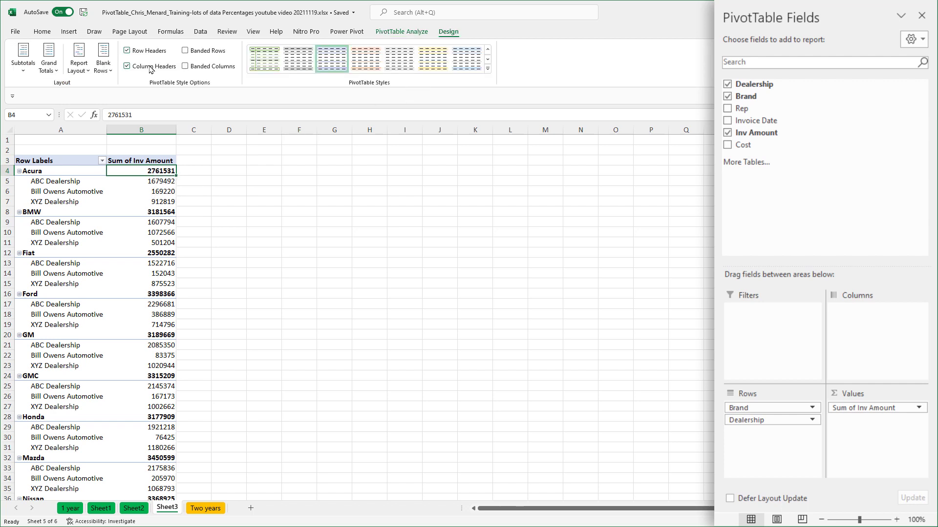
left_click(23, 59)
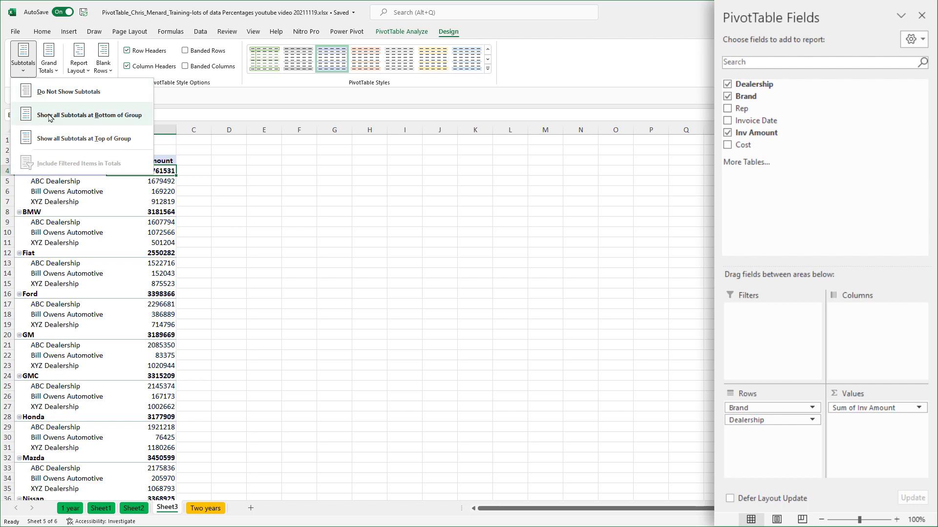
left_click(51, 118)
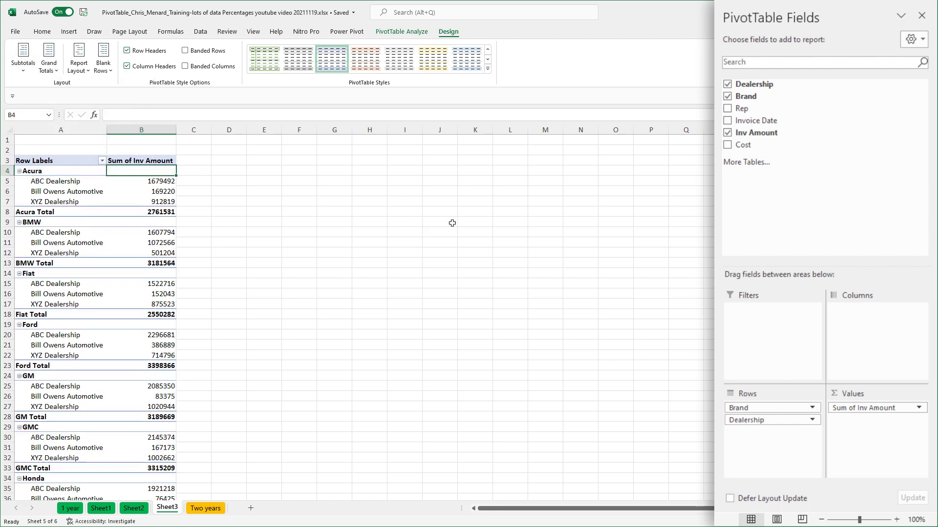
left_click(30, 73)
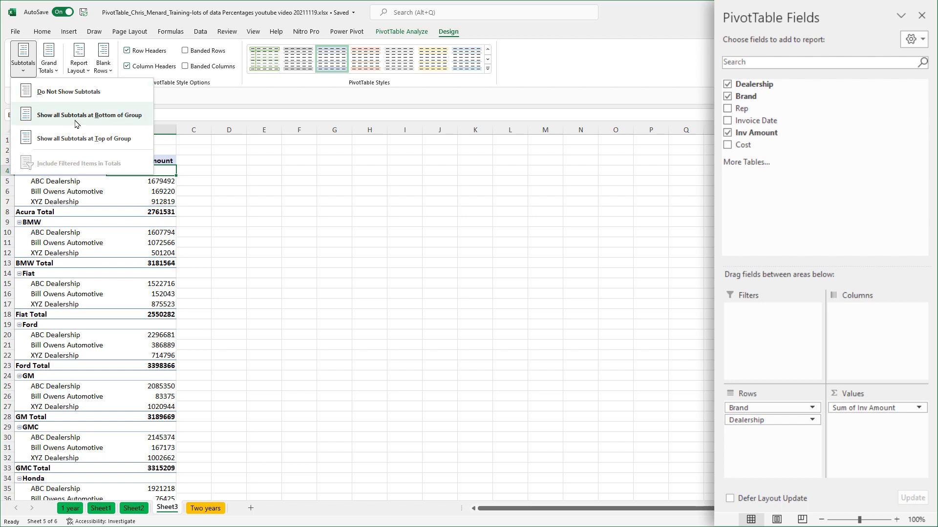
left_click(92, 139)
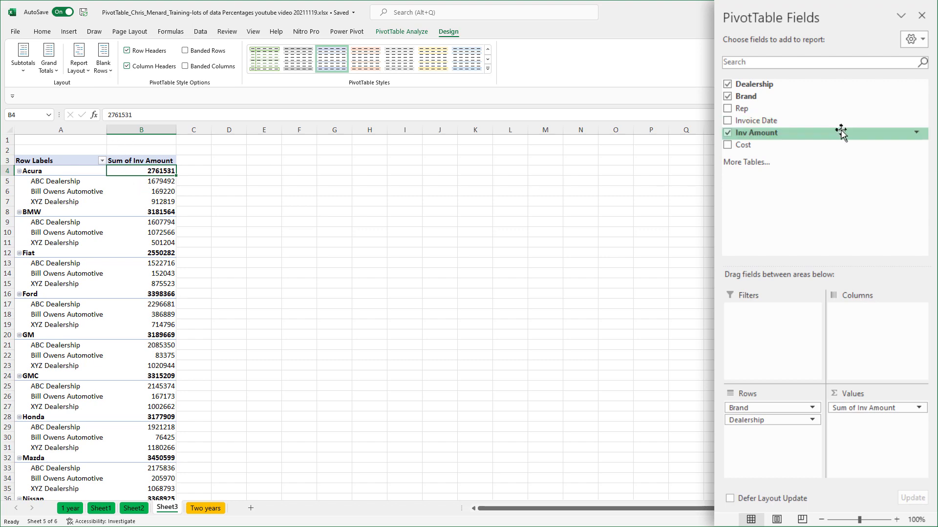
Step: Enlarge the worksheet to 120% and add Inv Amount to the PivotTable values a second time
left_click(897, 519)
left_click(897, 519)
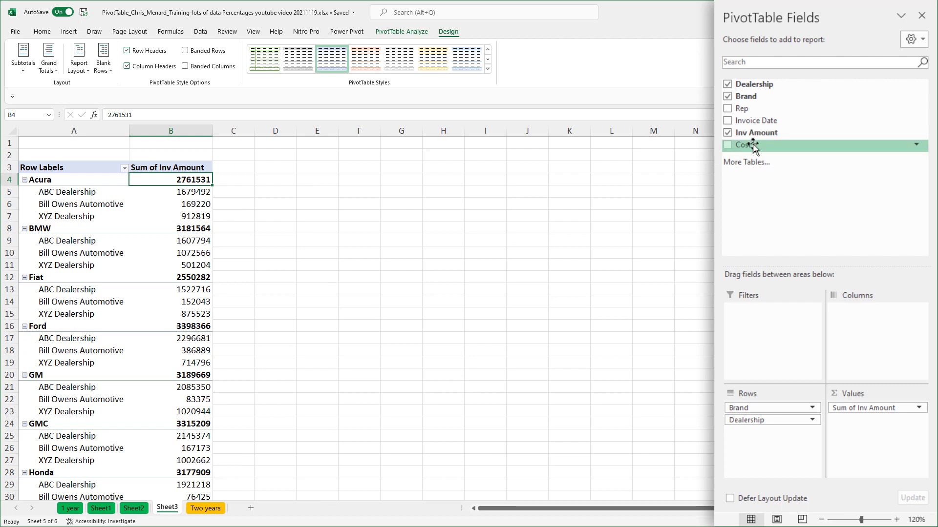
left_click_drag(750, 132, 868, 442)
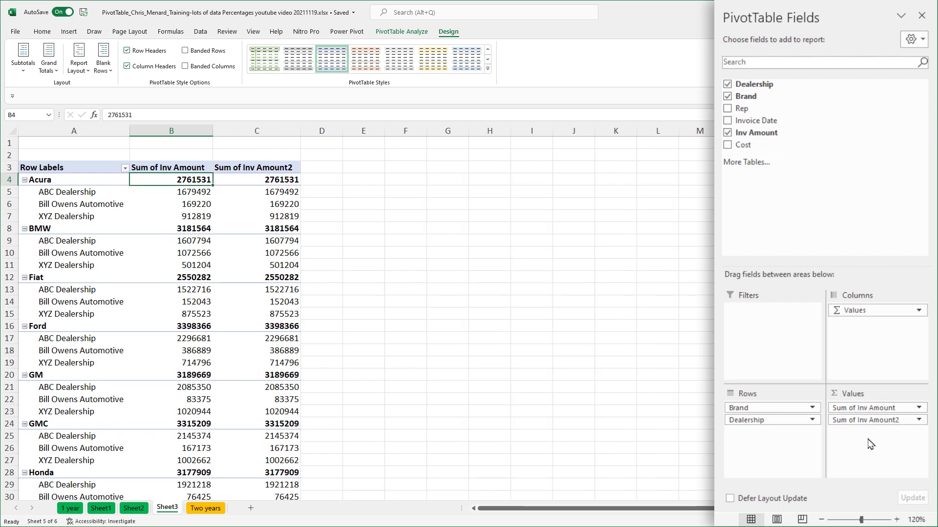
Step: Show the second Inv Amount column's values as % of Grand Total and check them down to the Grand Total row
right_click(268, 181)
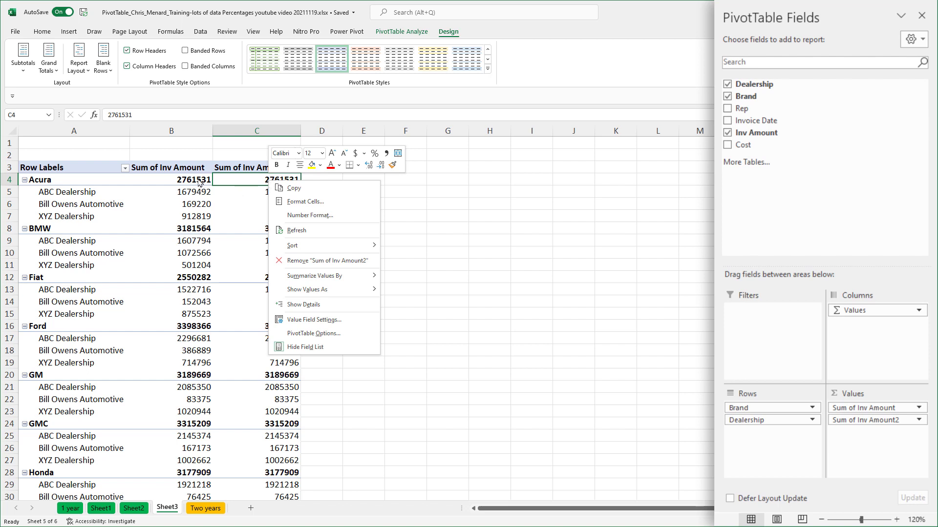
scroll(208, 244, "down", 9)
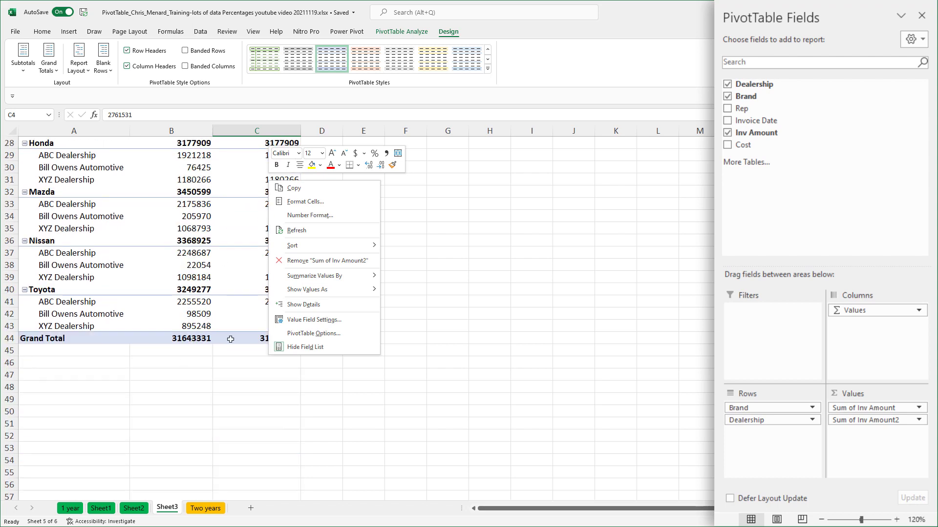
scroll(225, 337, "up", 9)
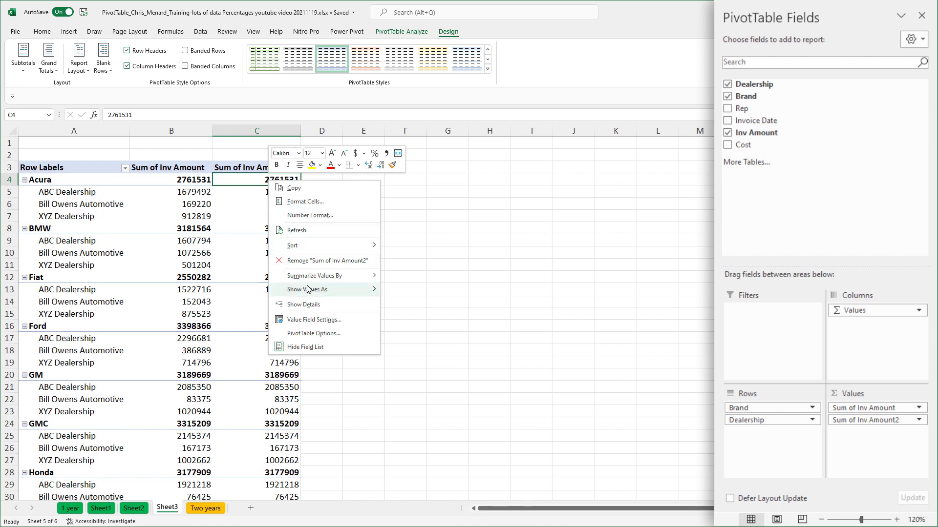
mouse_move(315, 289)
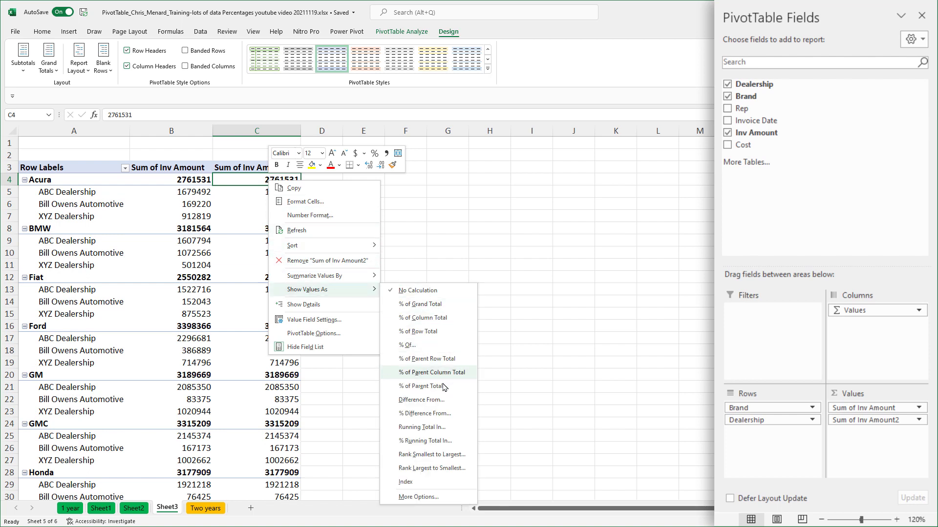
left_click(440, 310)
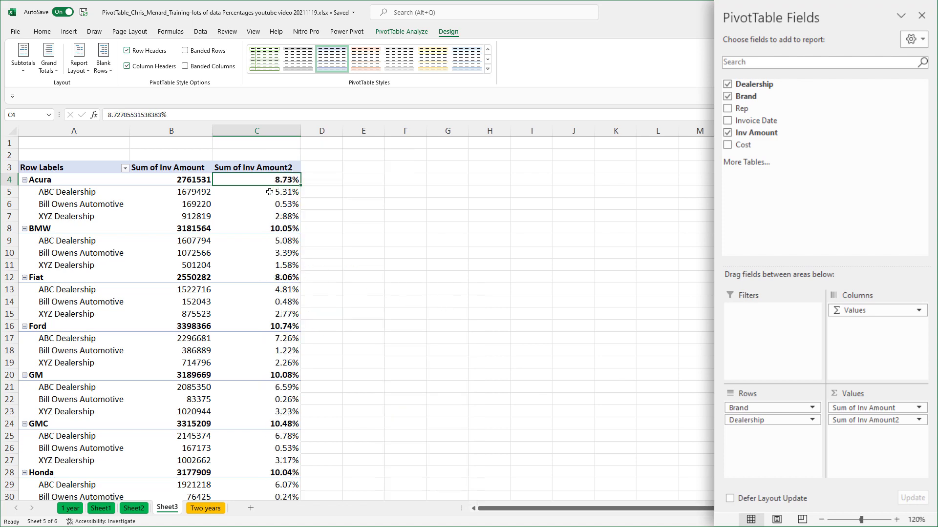
scroll(312, 249, "down", 9)
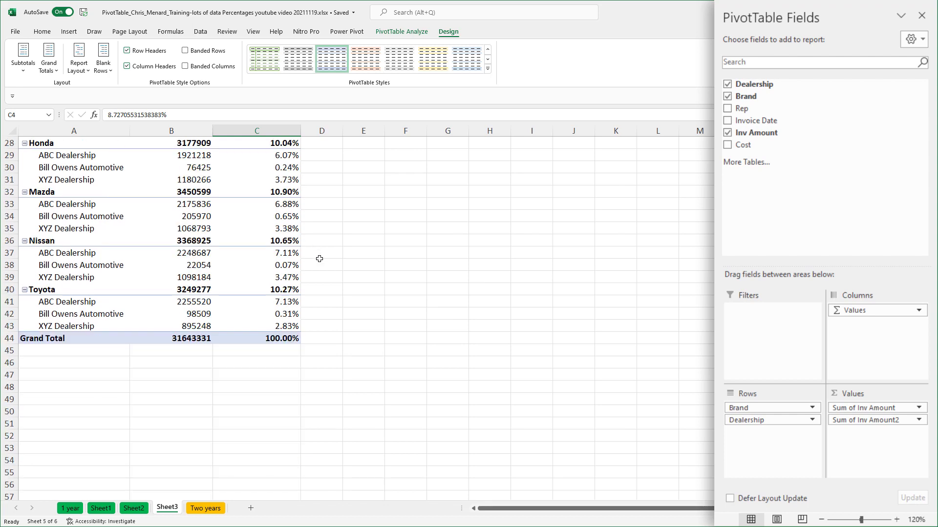
Step: Calculate Acura's share of the grand total beside the PivotTable with the formula =B4/B44 in cell E4
left_click(286, 335)
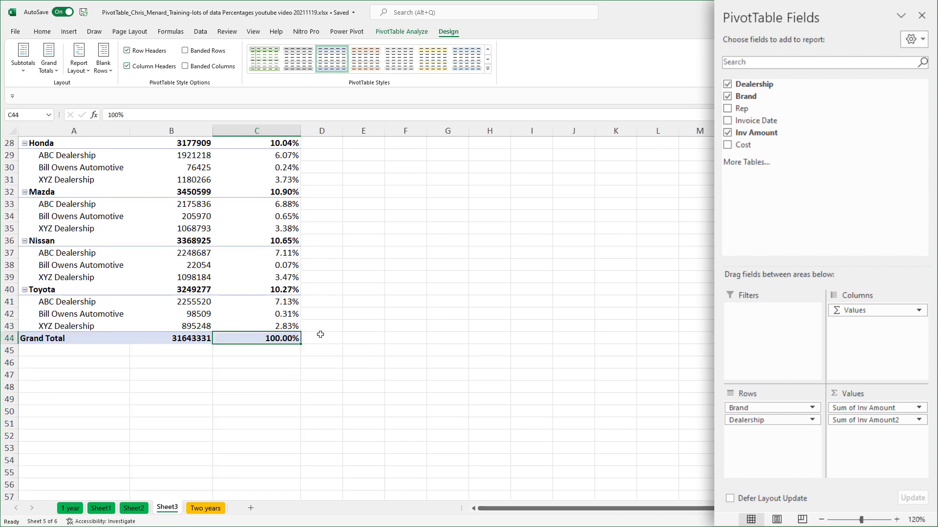
scroll(320, 335, "up", 9)
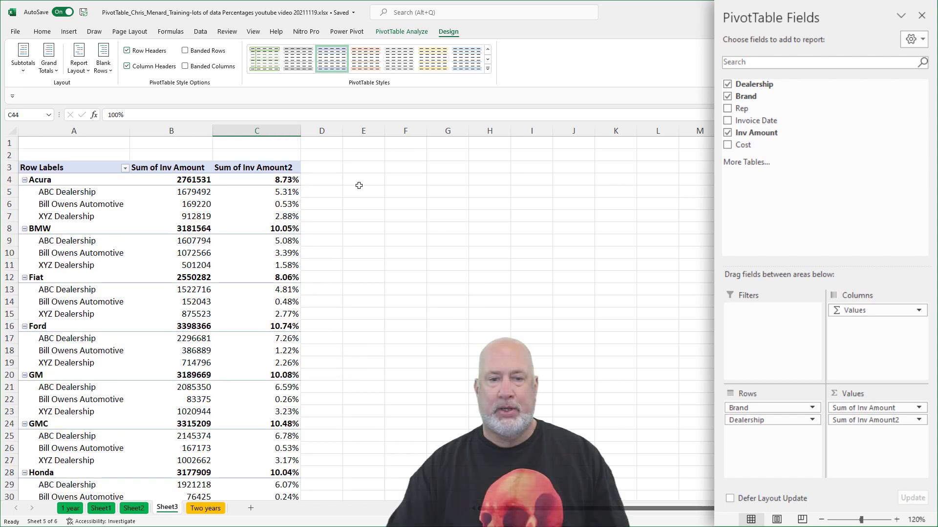
left_click(361, 182)
type("=")
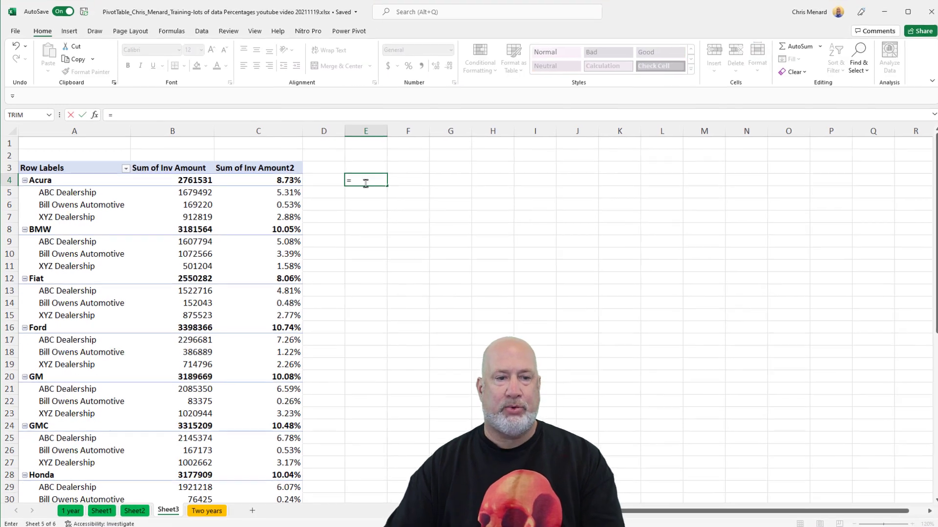
type("b4/")
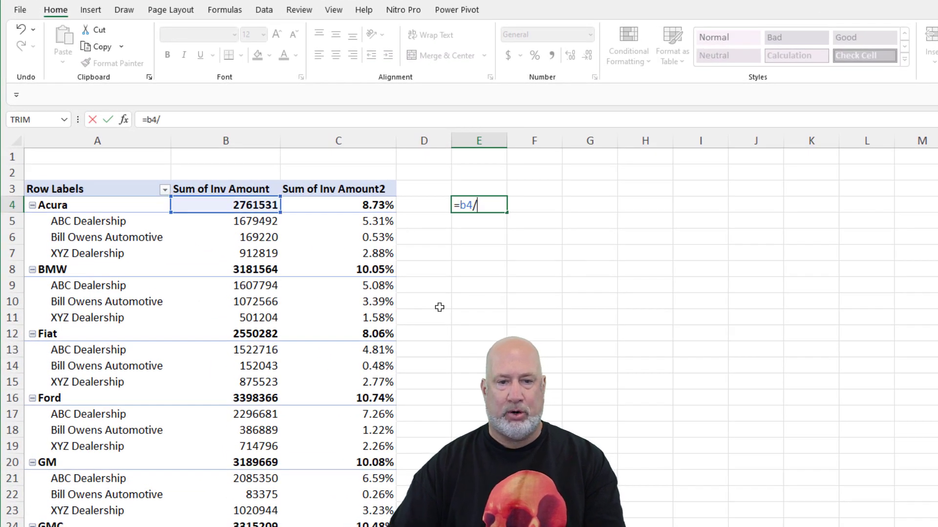
scroll(460, 299, "down", 9)
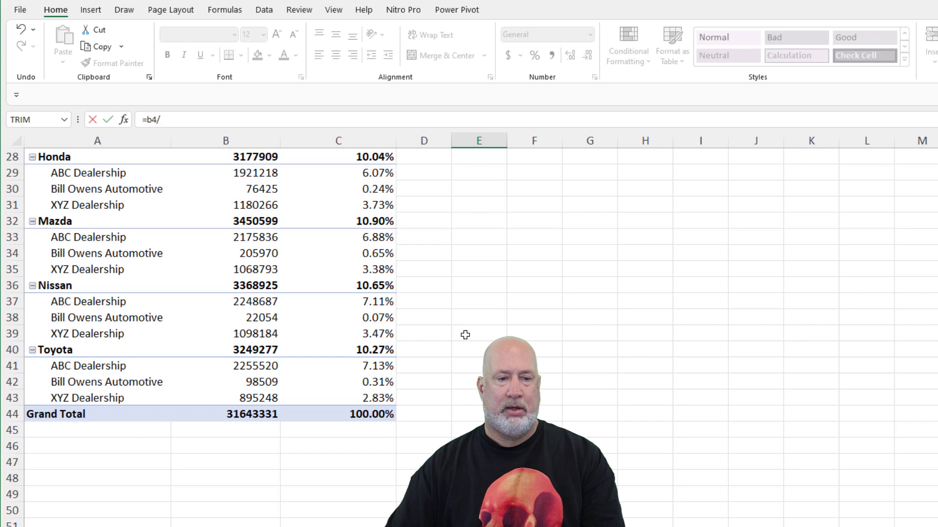
scroll(465, 345, "up", 9)
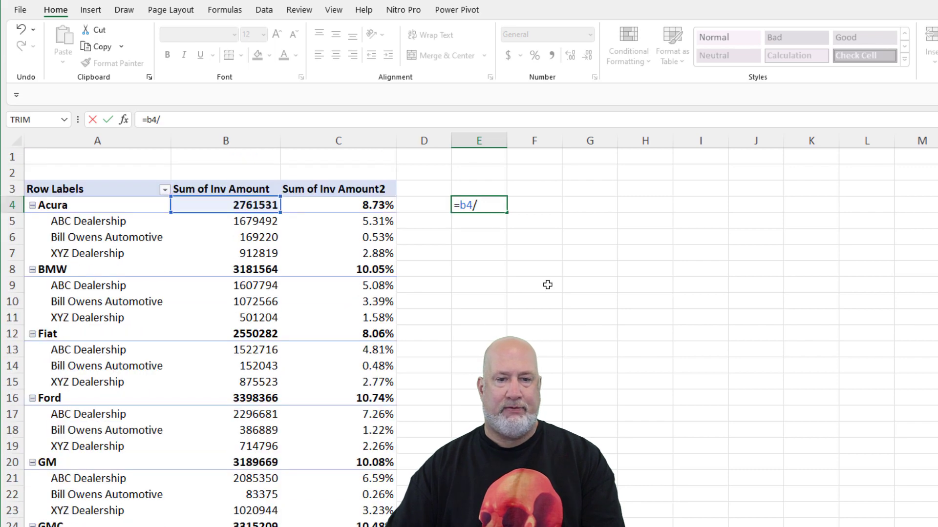
type("b44")
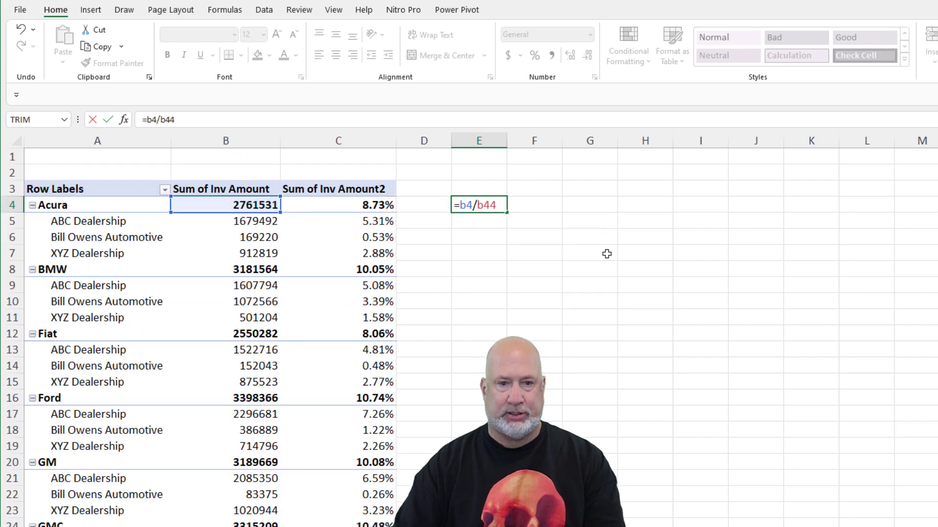
key("ctrl+Return")
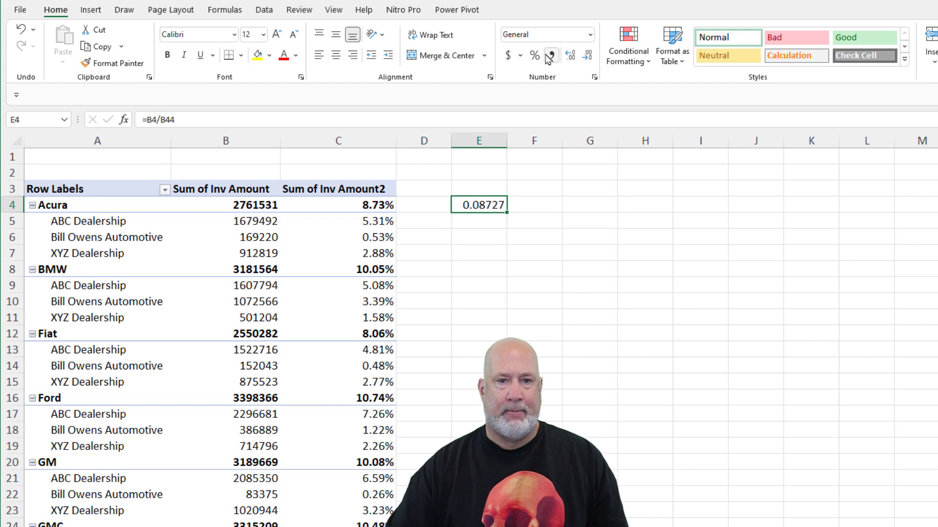
Step: Format the check result in E4 as a percentage with three decimal places
left_click(535, 55)
left_click(571, 59)
left_click(571, 59)
left_click(570, 59)
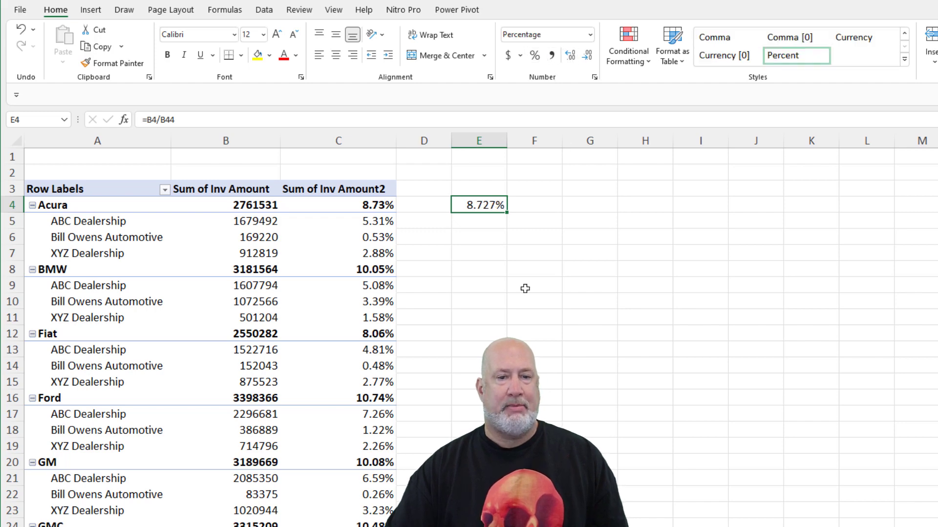
Step: Show Acura's percentage in C4 with one decimal place and clear the check formula from E4
left_click(364, 203)
left_click(571, 55)
left_click(587, 55)
left_click(587, 55)
left_click(482, 209)
key("Delete")
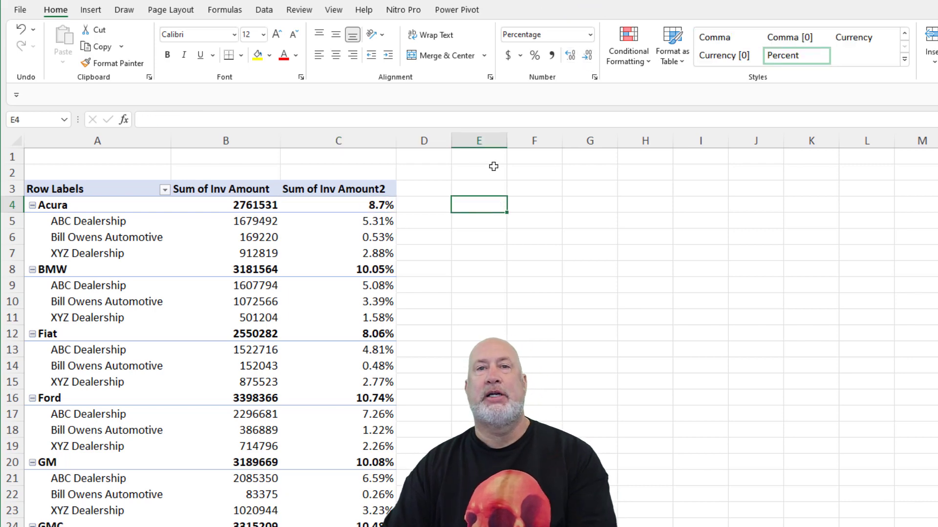
Step: Add Inv Amount to the PivotTable values a third time and show it as % of Parent Total with Dealership as base field
left_click(359, 219)
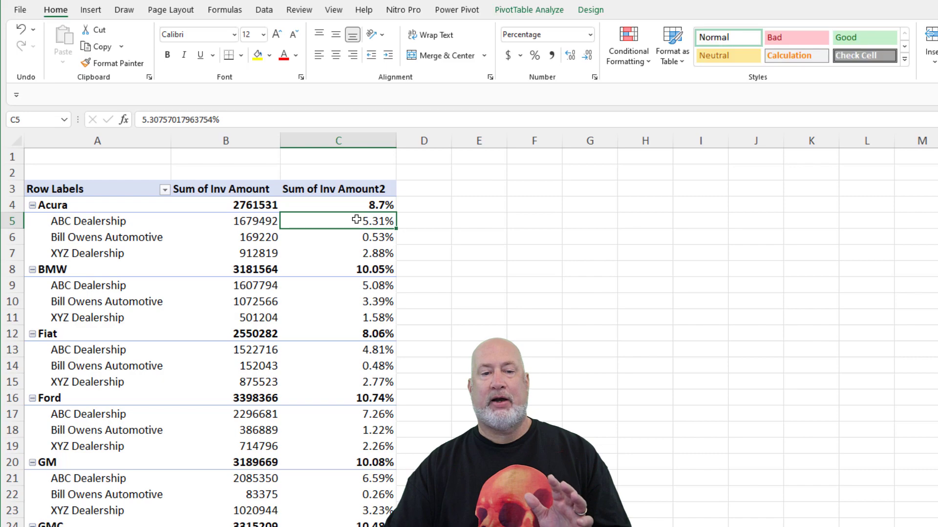
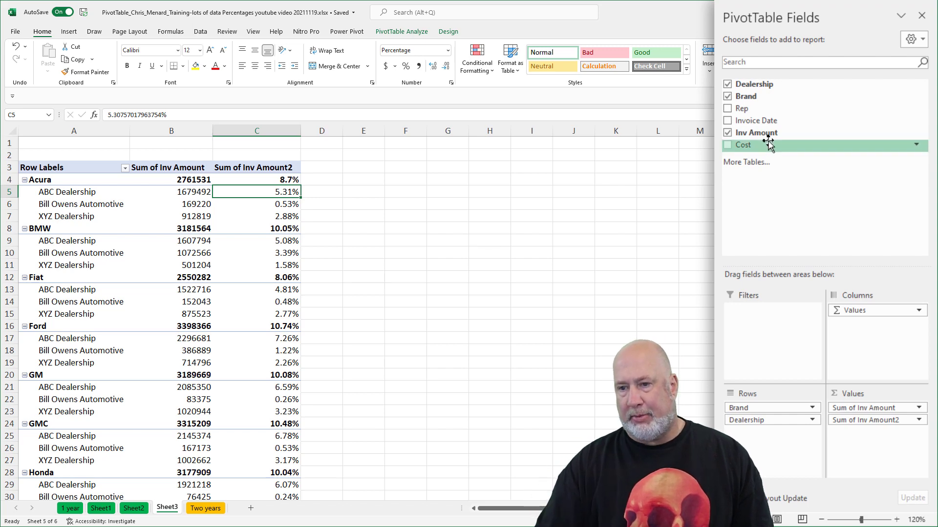
left_click_drag(767, 133, 876, 459)
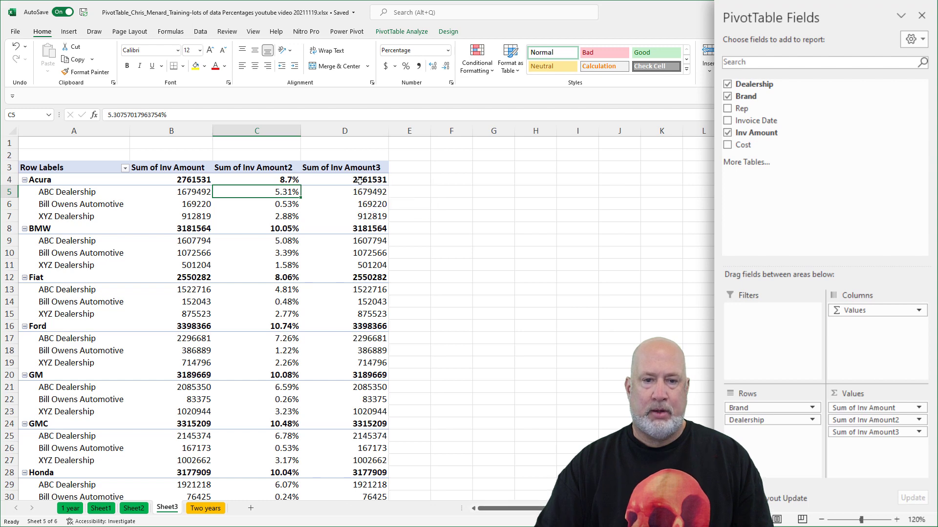
right_click(354, 179)
mouse_move(405, 293)
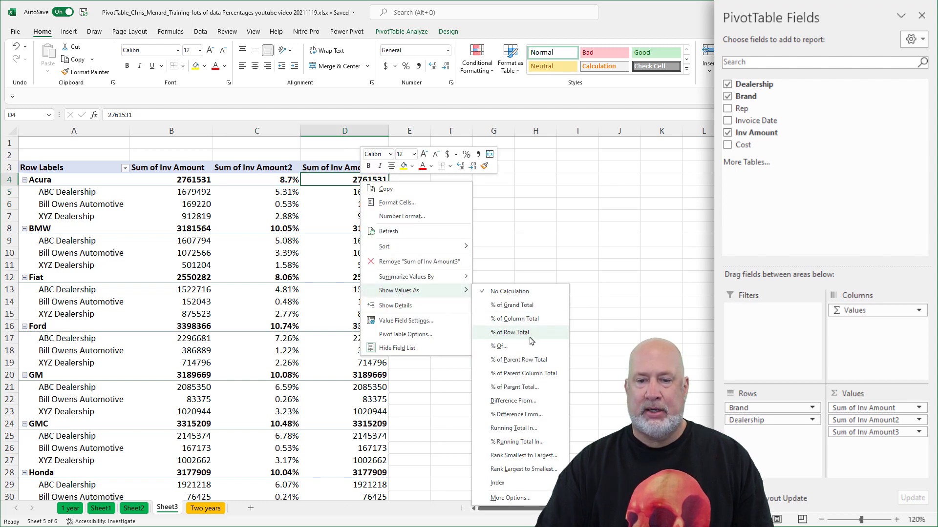
left_click(534, 390)
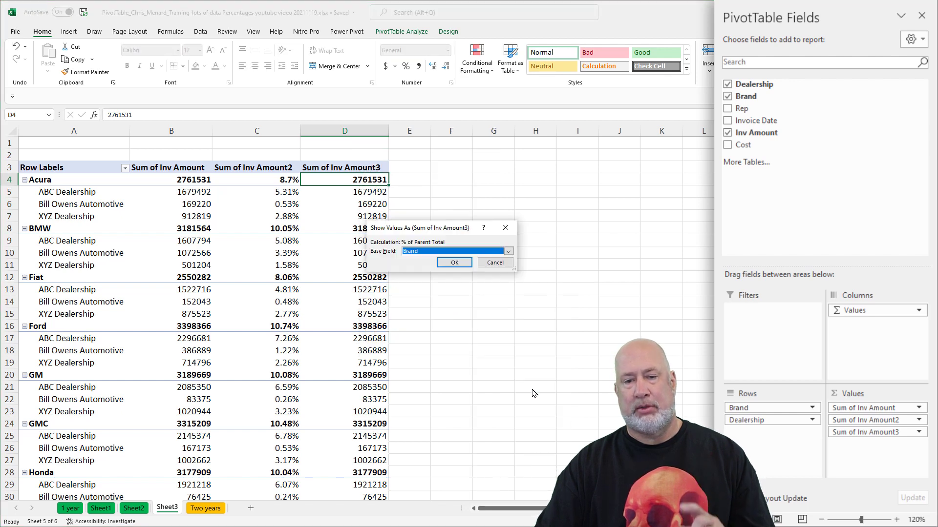
left_click(444, 252)
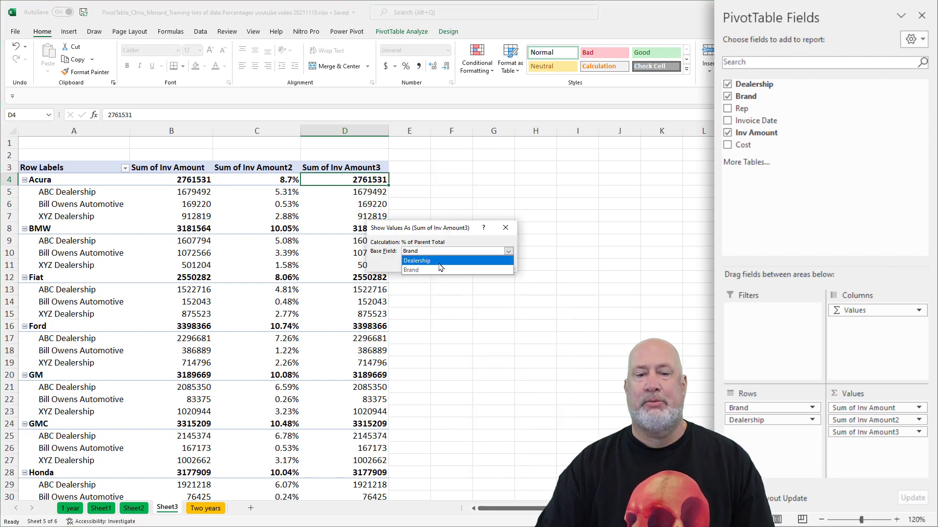
left_click(440, 260)
left_click(454, 264)
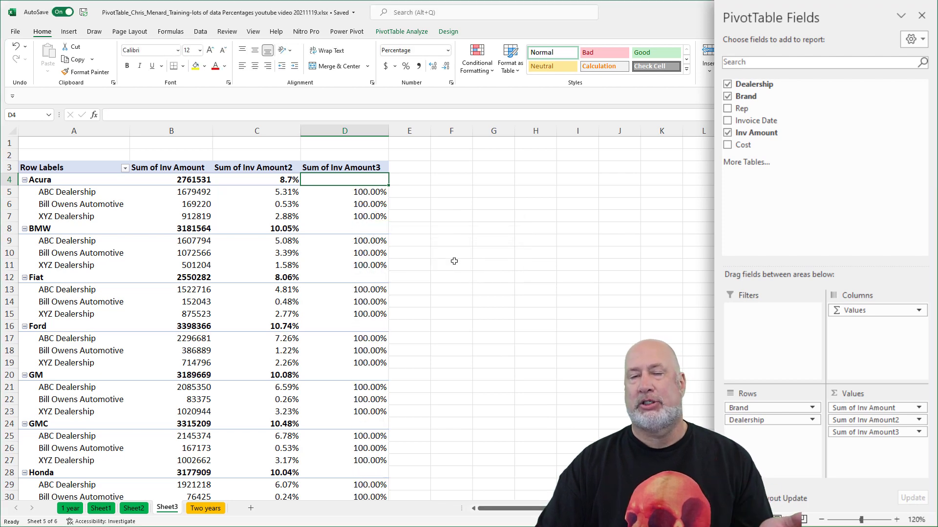
Step: Change the base field of the third Inv Amount column's % of Parent Total calculation to Brand
right_click(368, 182)
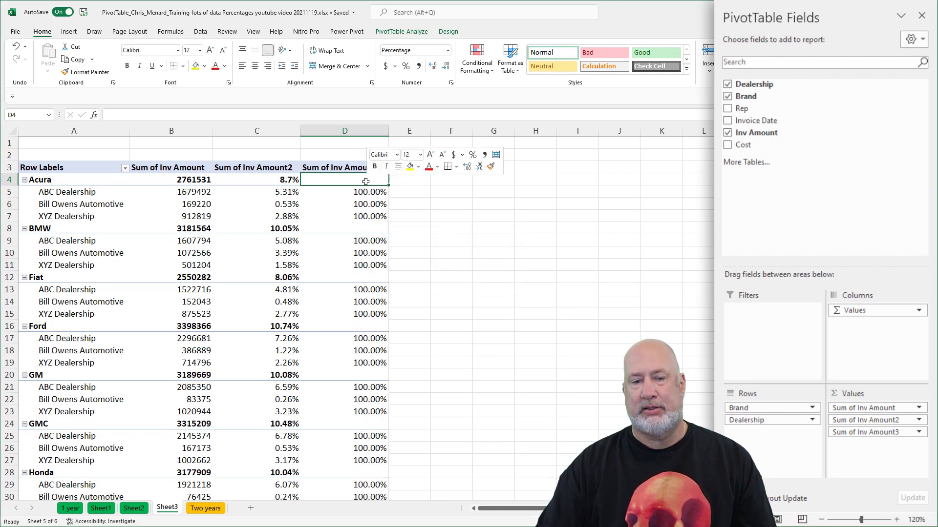
mouse_move(464, 291)
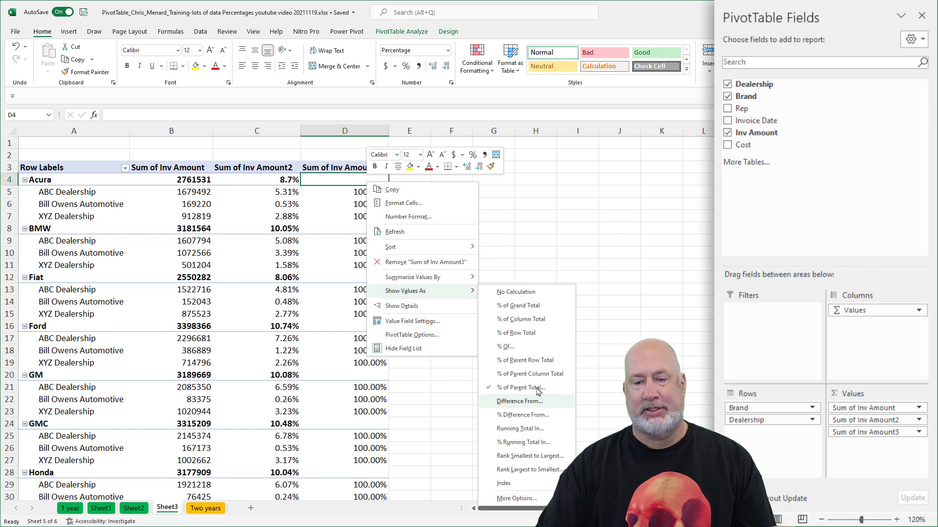
left_click(521, 388)
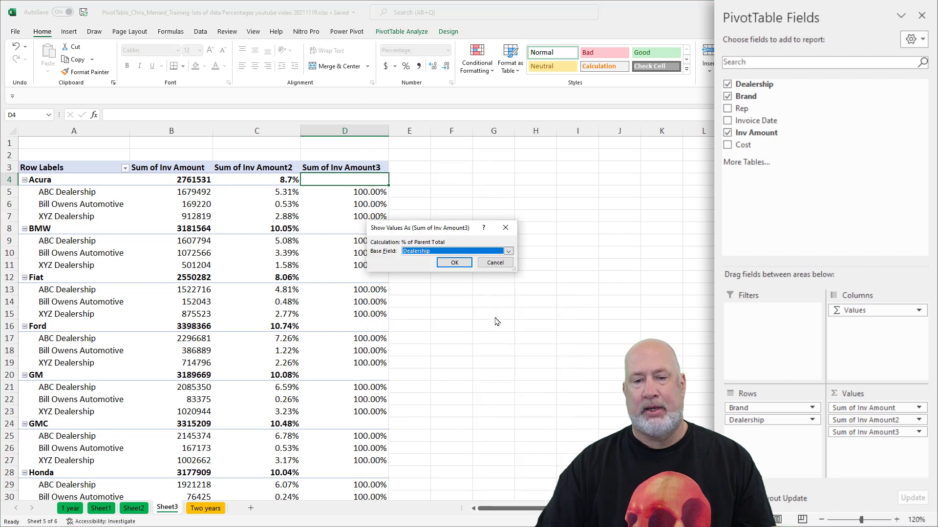
left_click(454, 252)
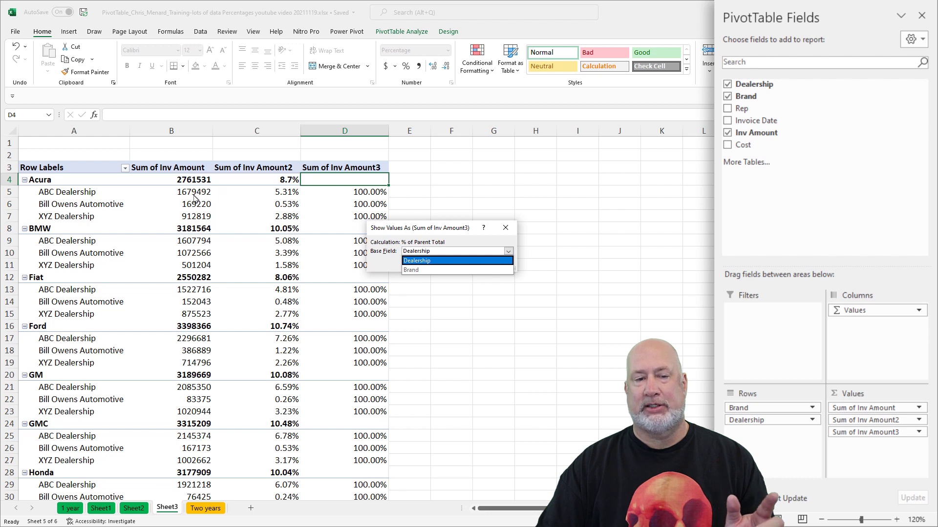
left_click(410, 270)
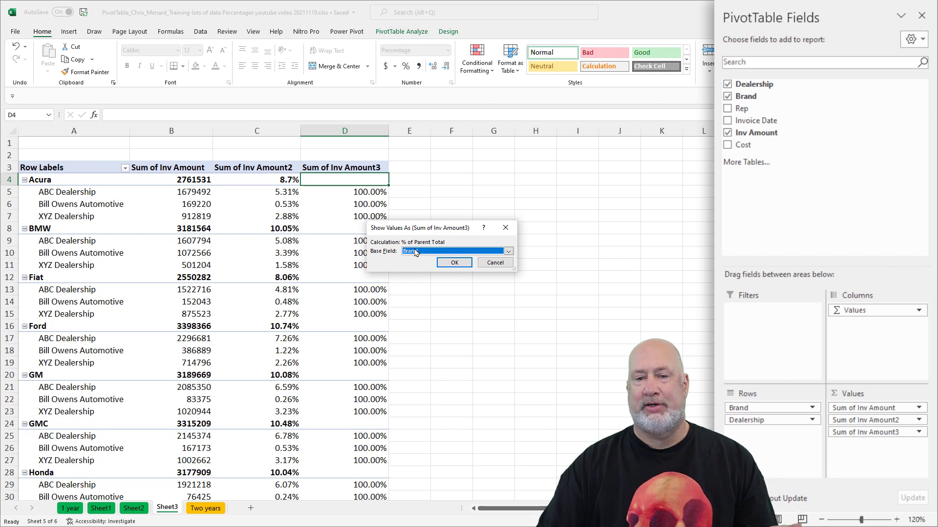
left_click(454, 263)
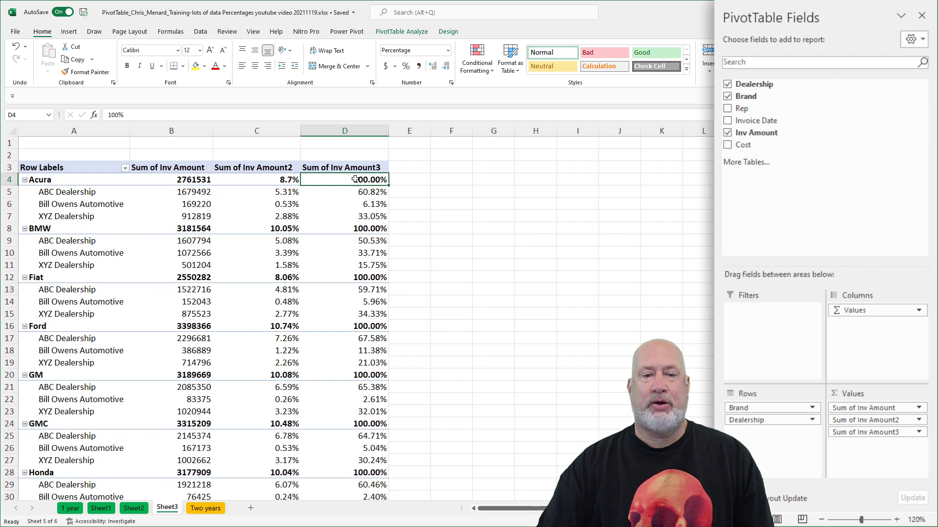
Step: Verify ABC Dealership's share of Acura with the formula =B5/B4 in cell F5, and clear that cell again
left_click(337, 195)
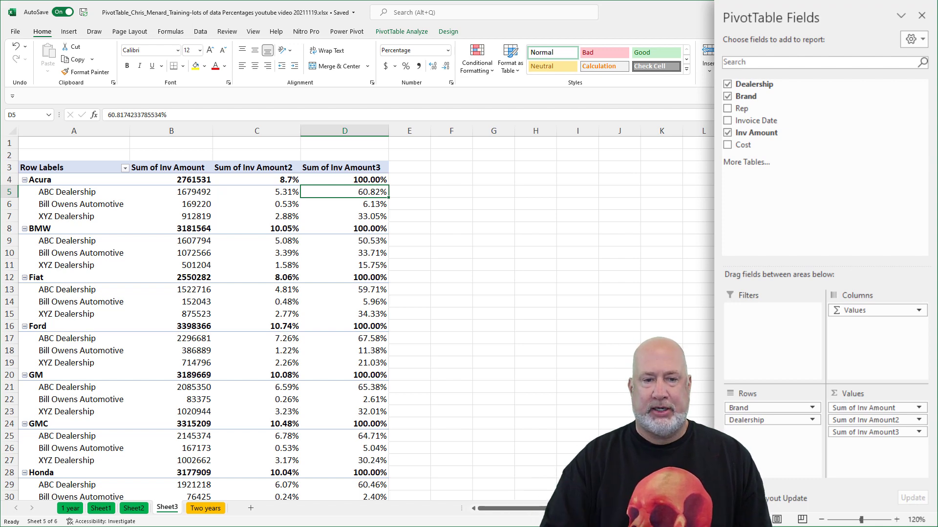
left_click(409, 191)
left_click(451, 191)
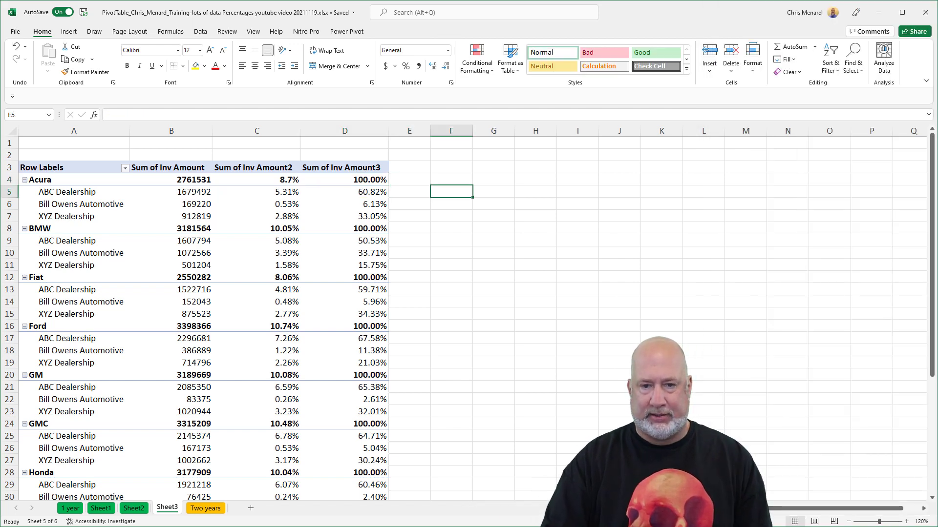
type("=")
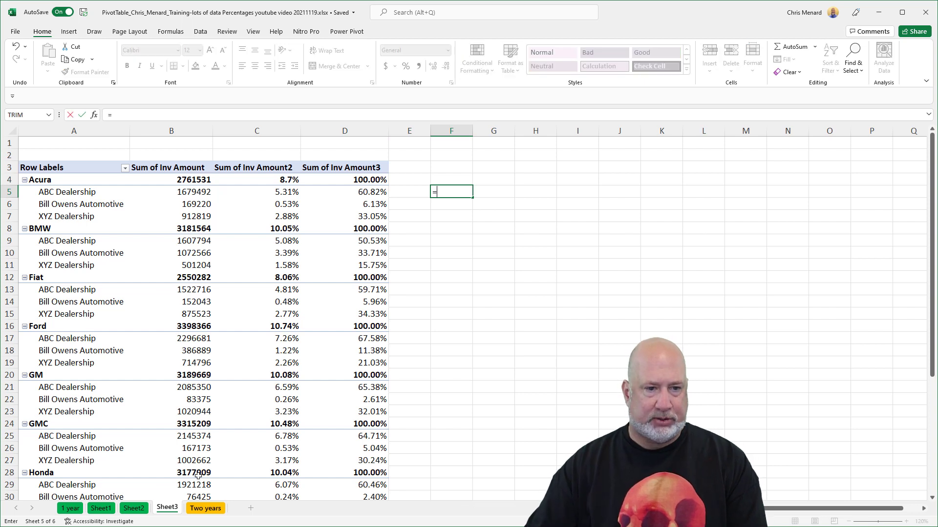
type("b5/")
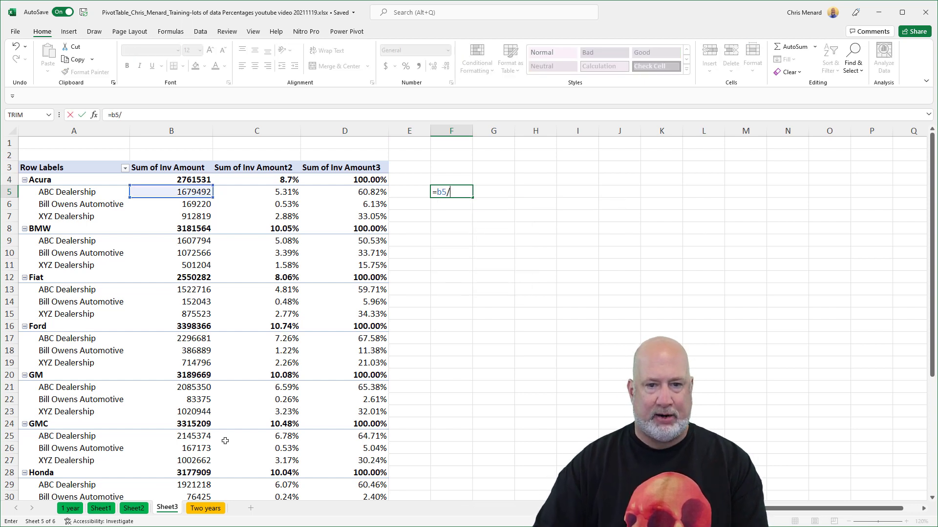
type("b4")
key("ctrl+Return")
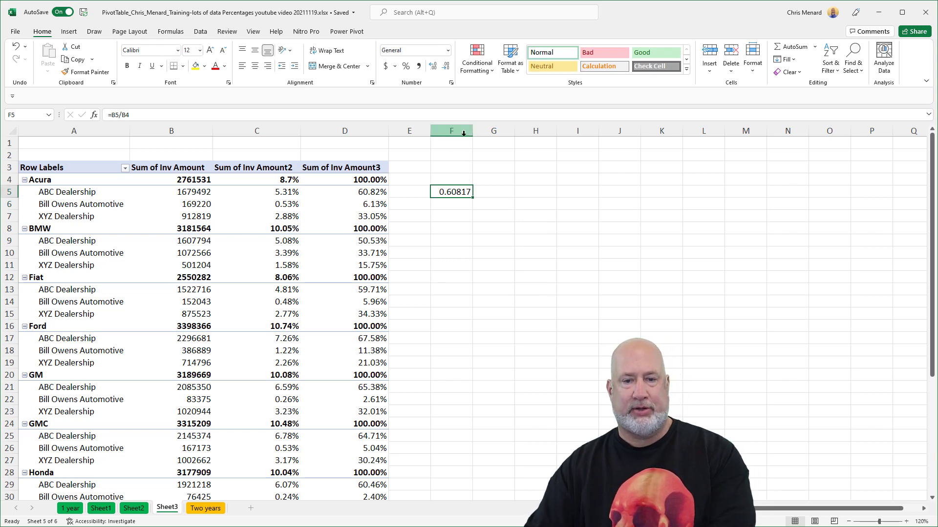
key("Delete")
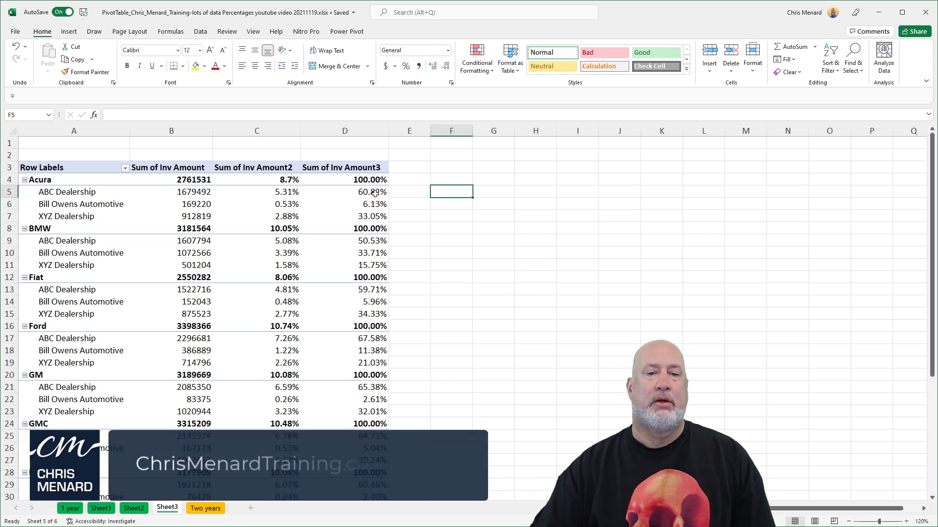
Step: Check the Grand Total row of the third Inv Amount column
scroll(457, 294, "down", 9)
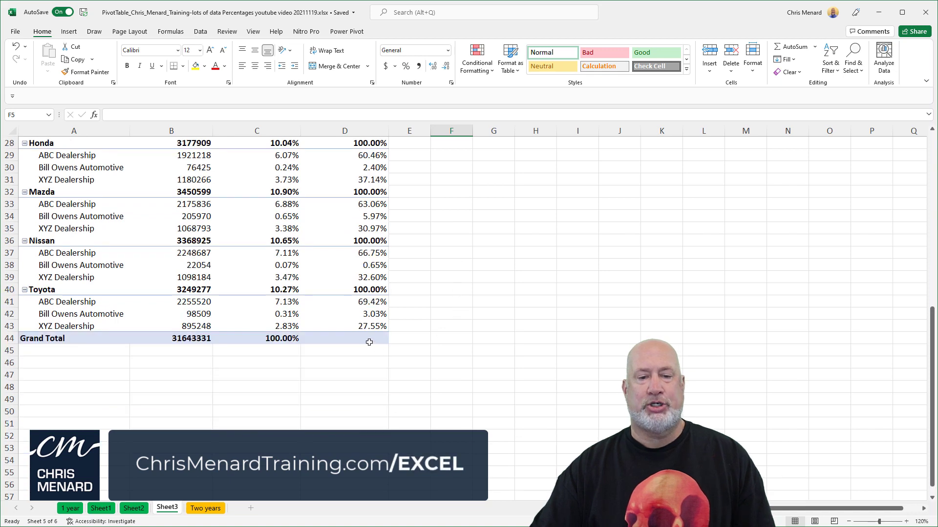
left_click(369, 342)
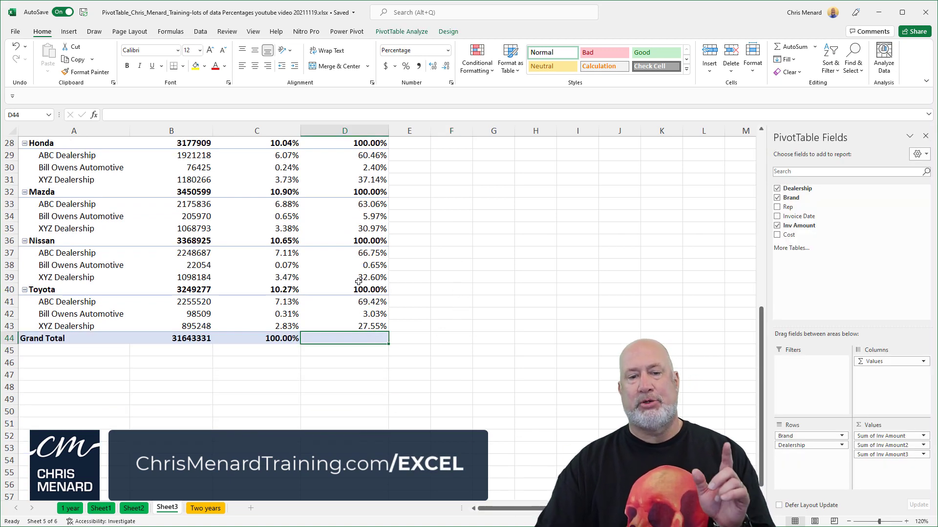
scroll(358, 283, "up", 9)
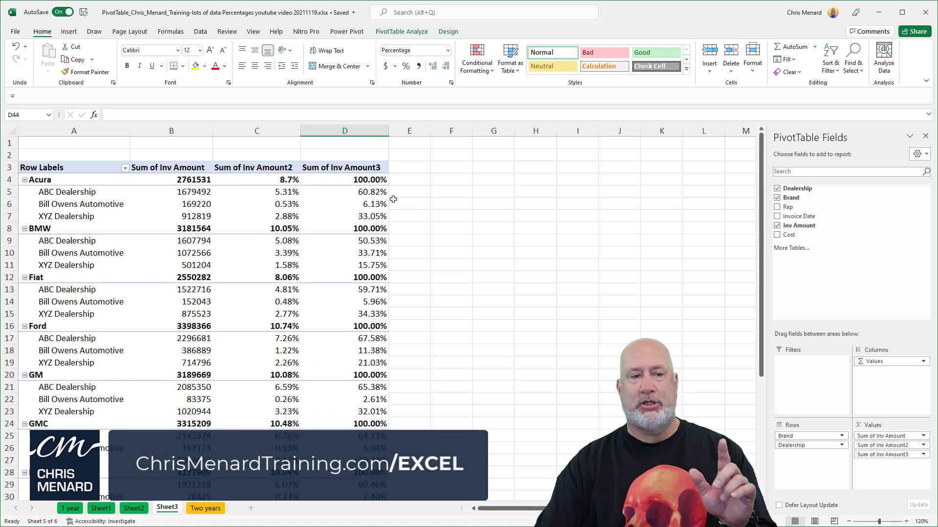